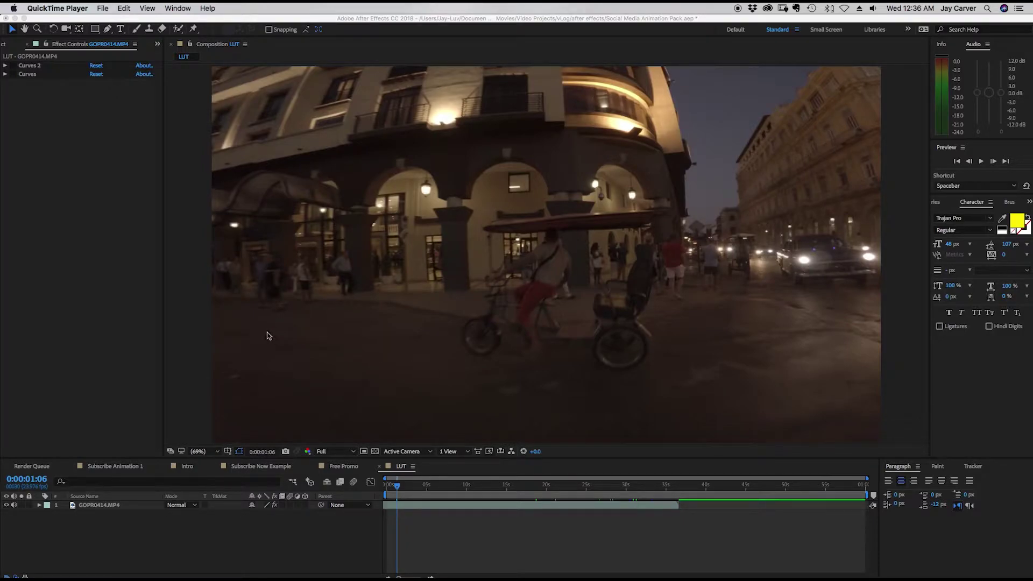
- Focus After Effects and select the GOPR0414.MP4 layer in the LUT composition
left_click(113, 144)
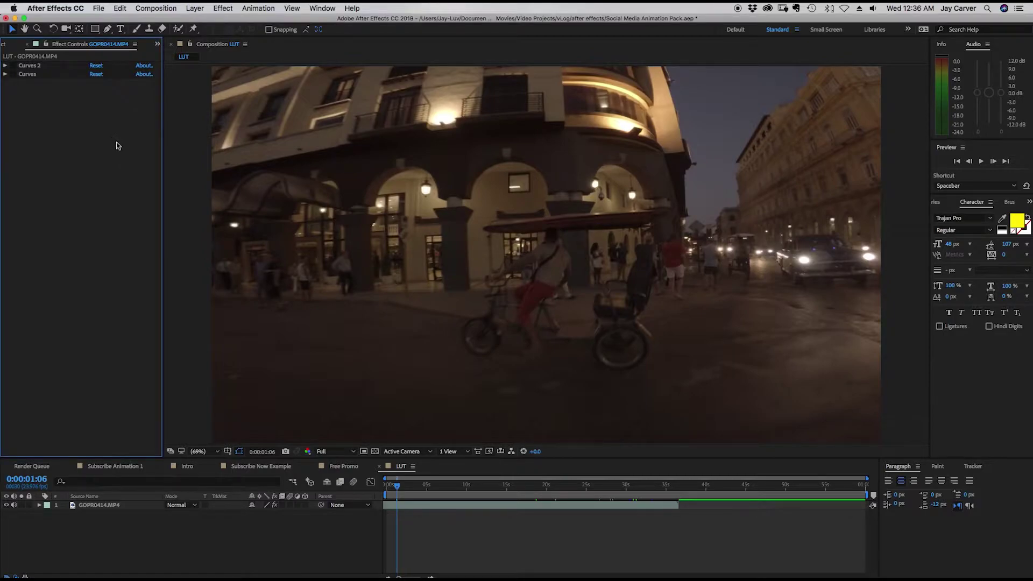
left_click(428, 506)
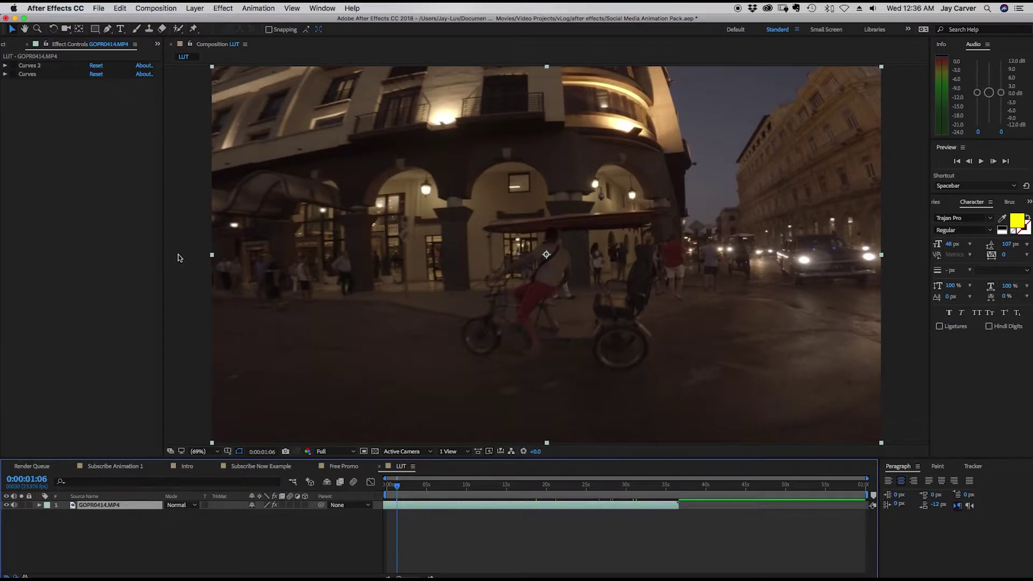
- Add an Apply Color LUT effect and choose the GC_Protune_to_709.cube file
left_click(222, 9)
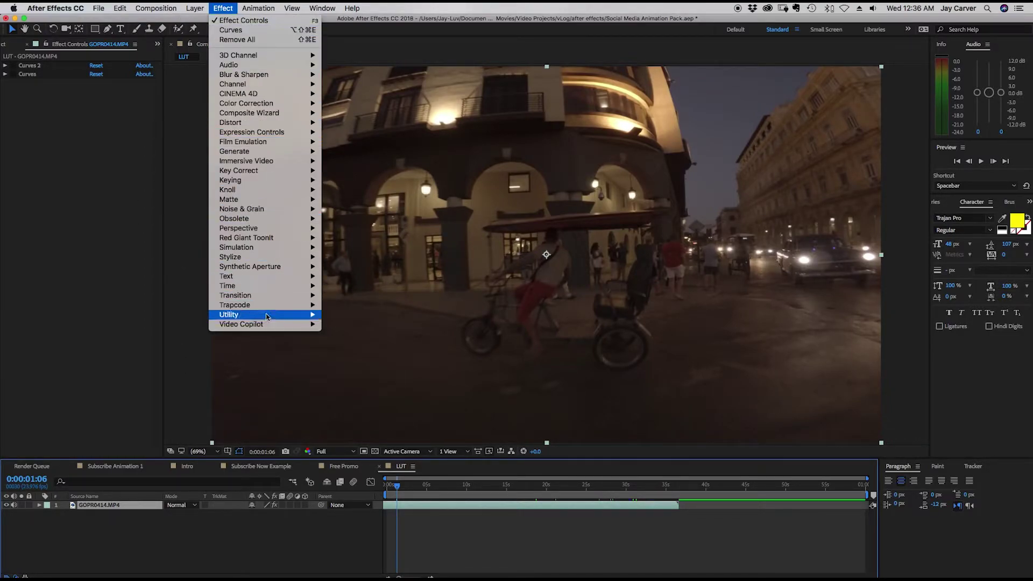
mouse_move(229, 315)
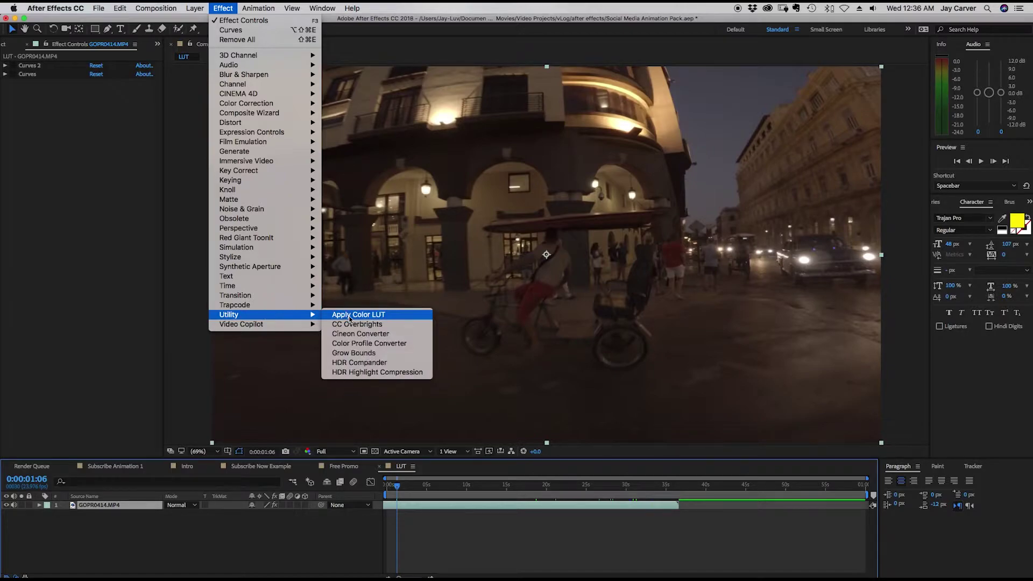
left_click(358, 314)
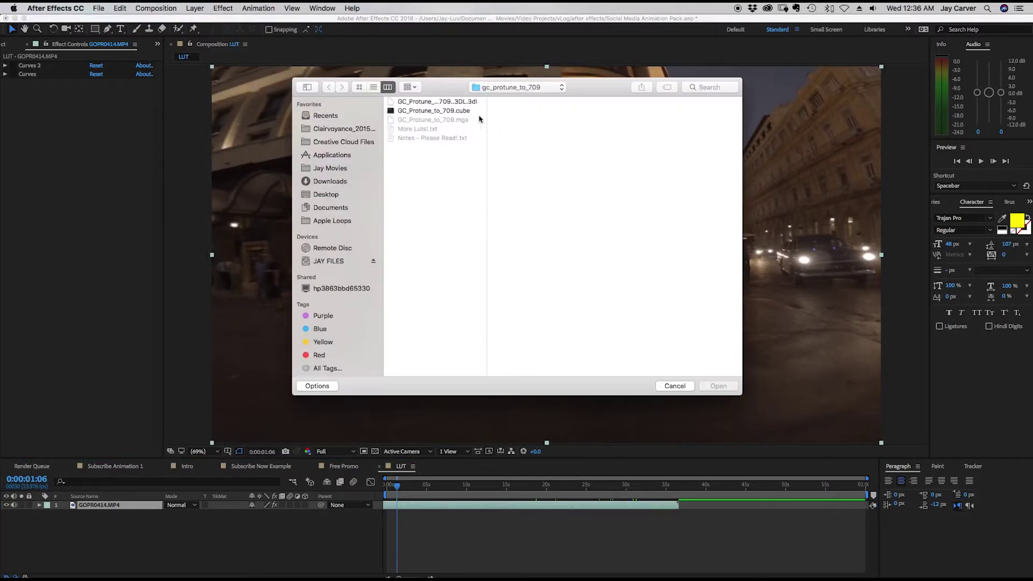
left_click(438, 112)
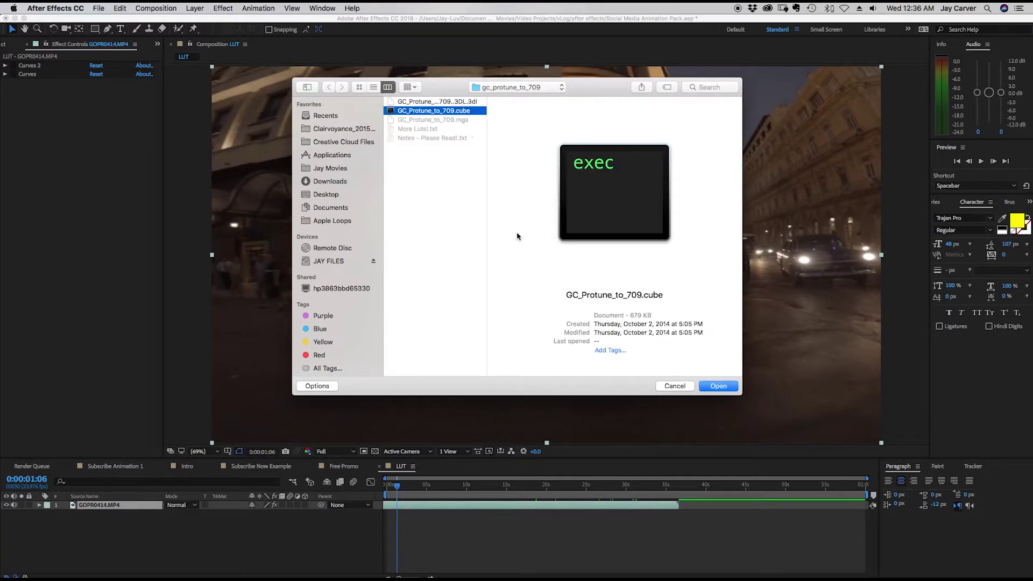
- Load the GC_Protune_to_709 LUT and place Apply Color LUT between Curves 2 and Curves
left_click(718, 386)
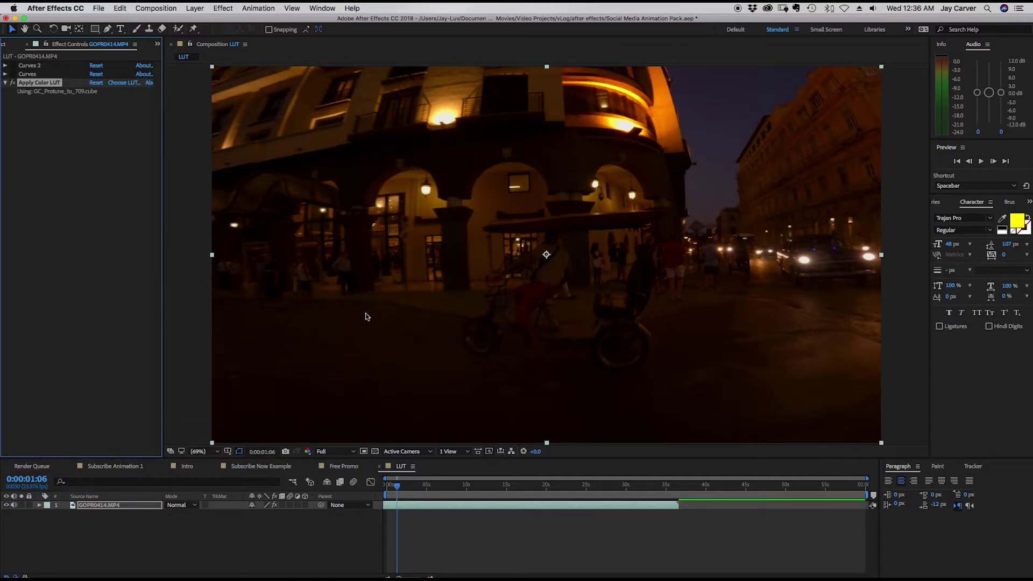
left_click_drag(34, 81, 33, 71)
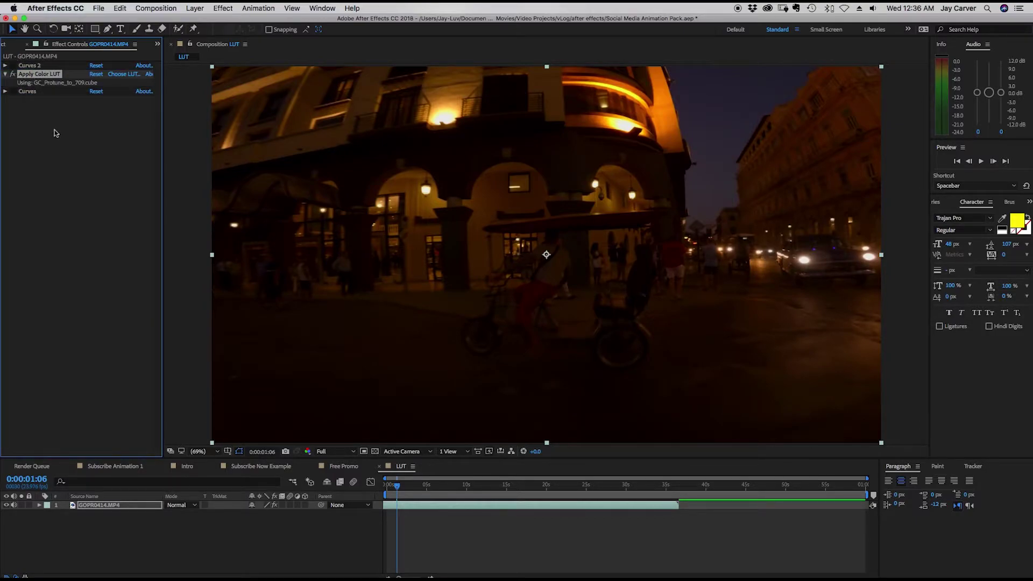
- Toggle Apply Color LUT and Curves on and off to compare, revealing both Curves graphs
left_click(14, 74)
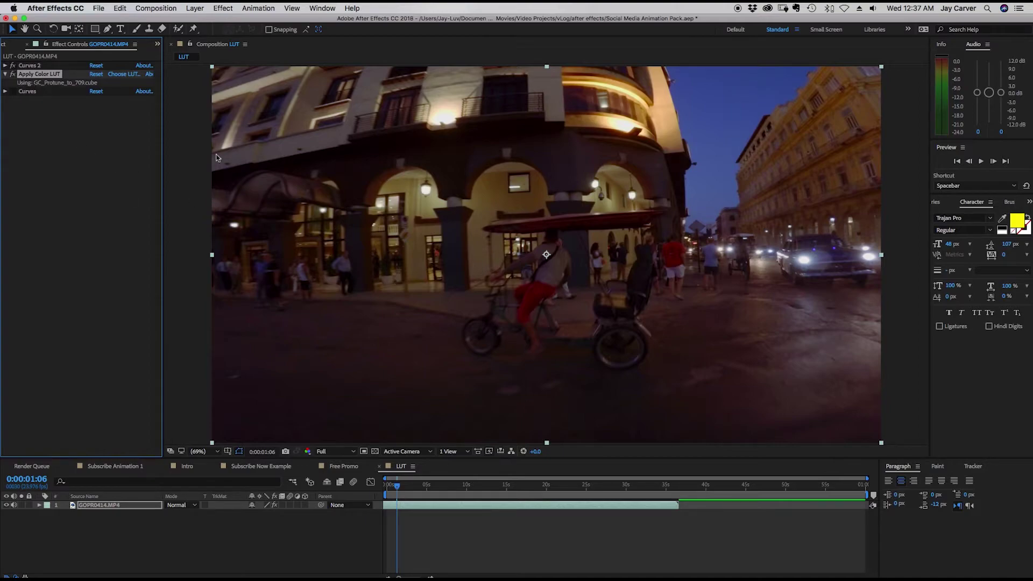
left_click(6, 66)
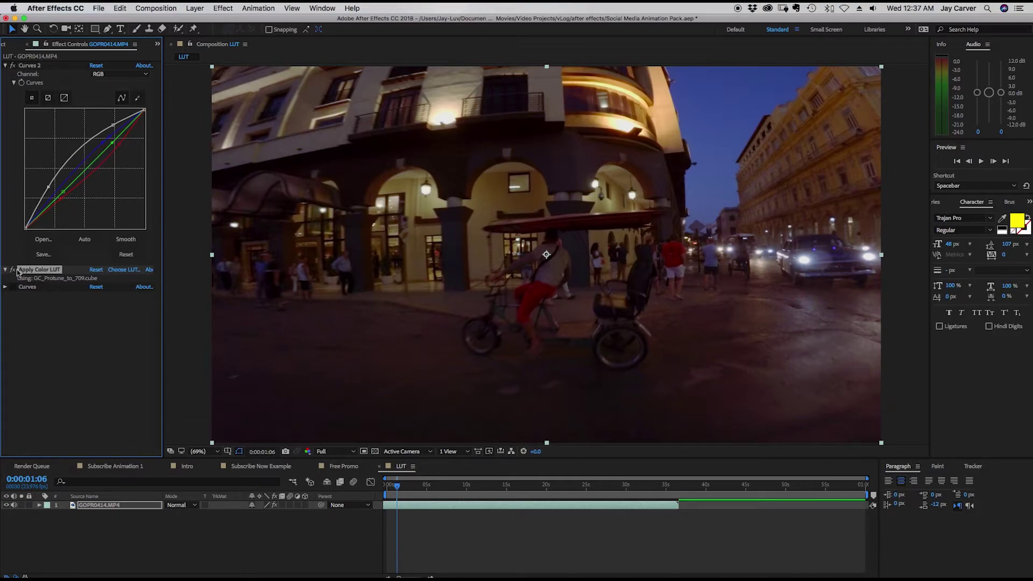
left_click(13, 65)
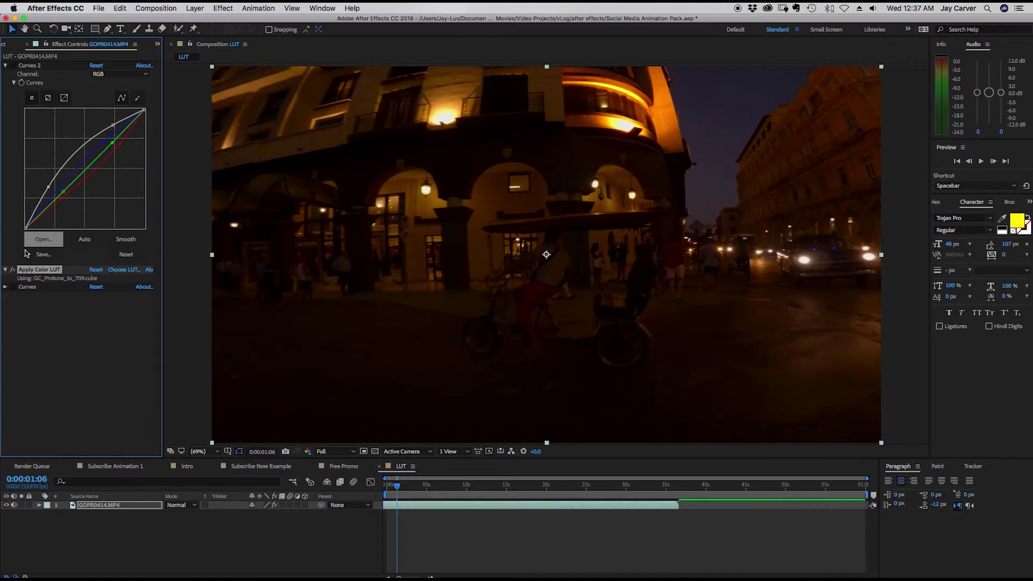
left_click(6, 287)
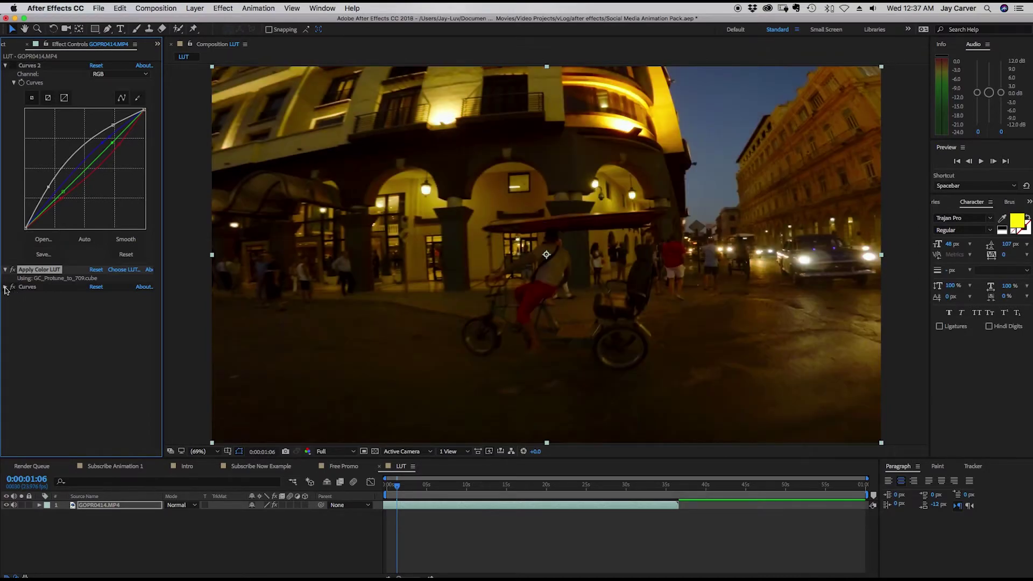
left_click(6, 287)
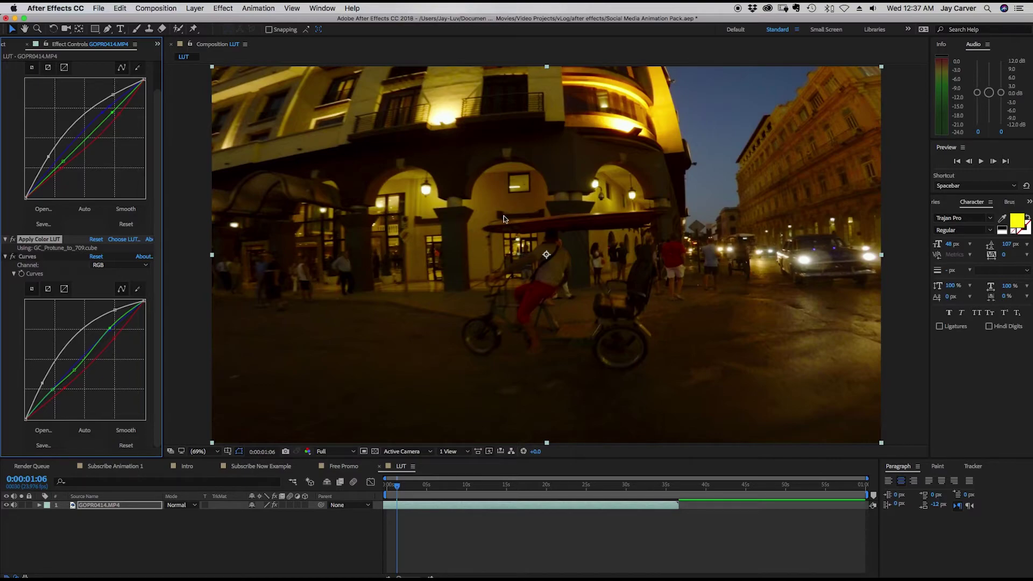
- Switch the lower Curves off and an effect back on, then show the Effect menu
left_click(13, 256)
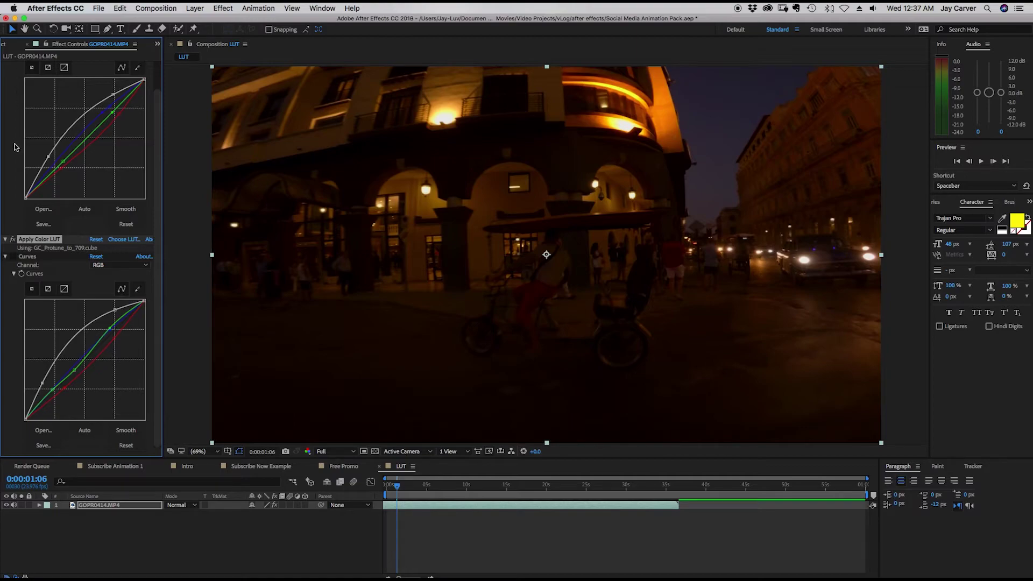
scroll(17, 145, "up", 1)
left_click(14, 65)
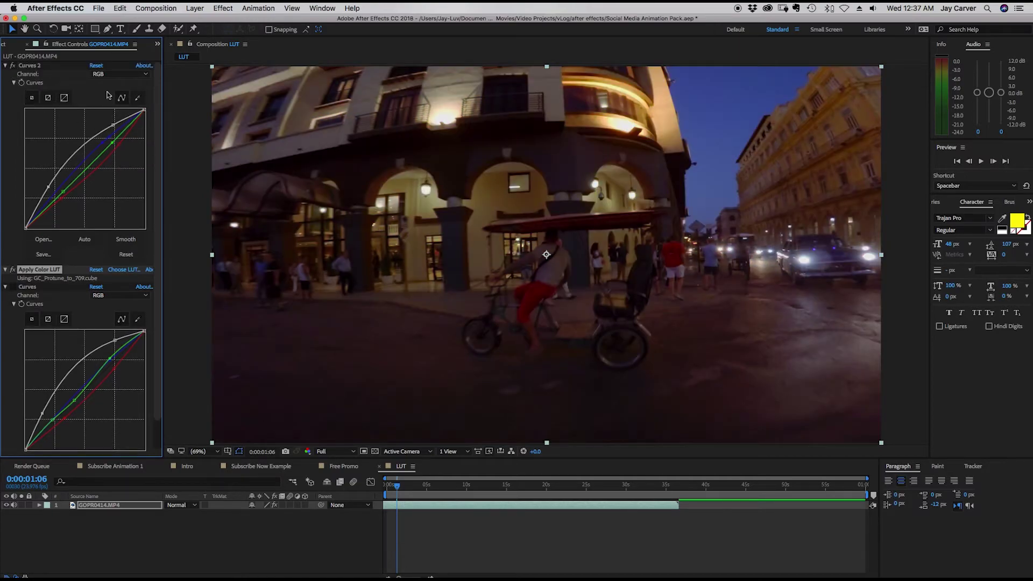
left_click(195, 8)
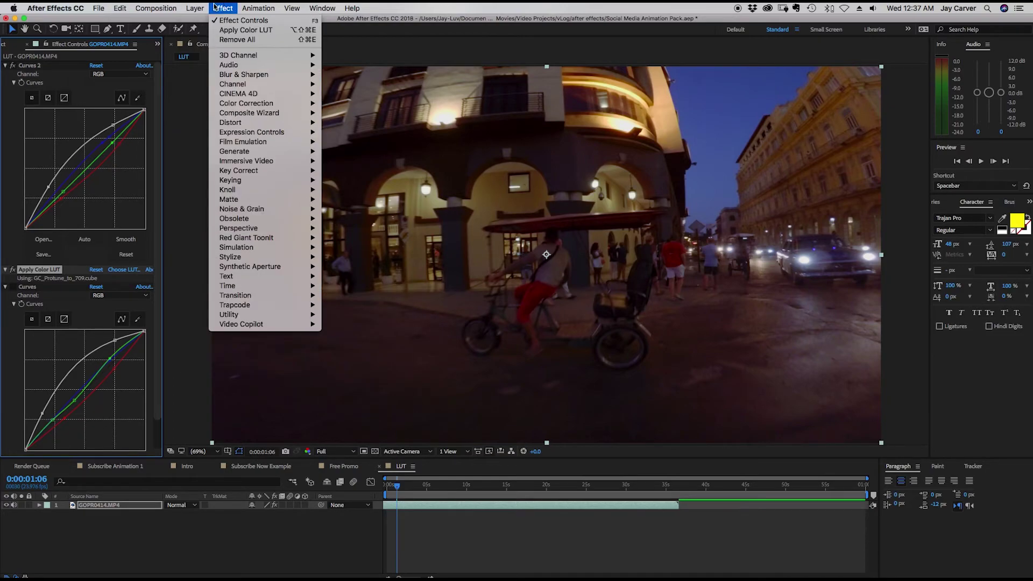
- Dismiss the Effect menu with Escape, leaving the footage unchanged
key("Escape")
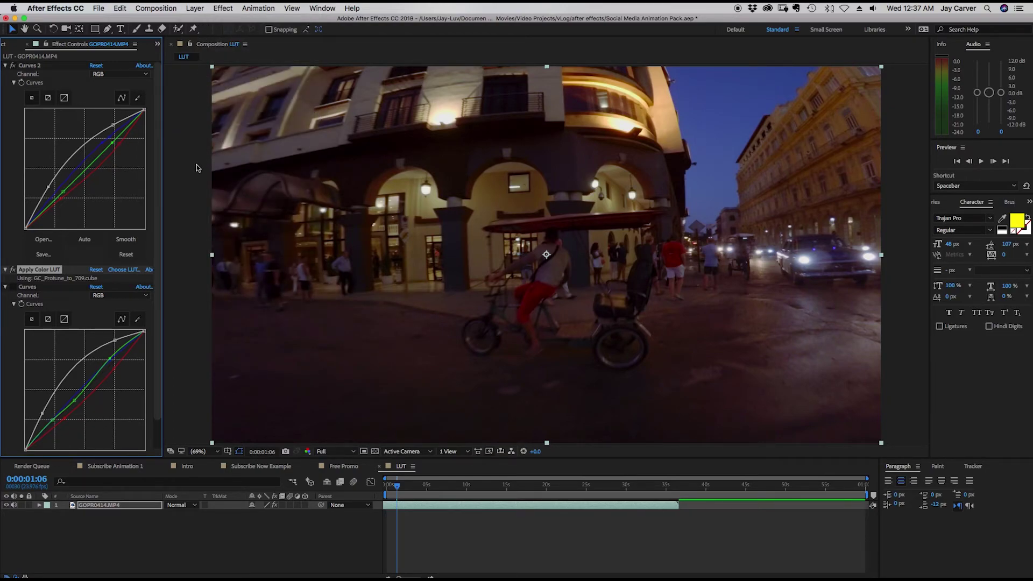